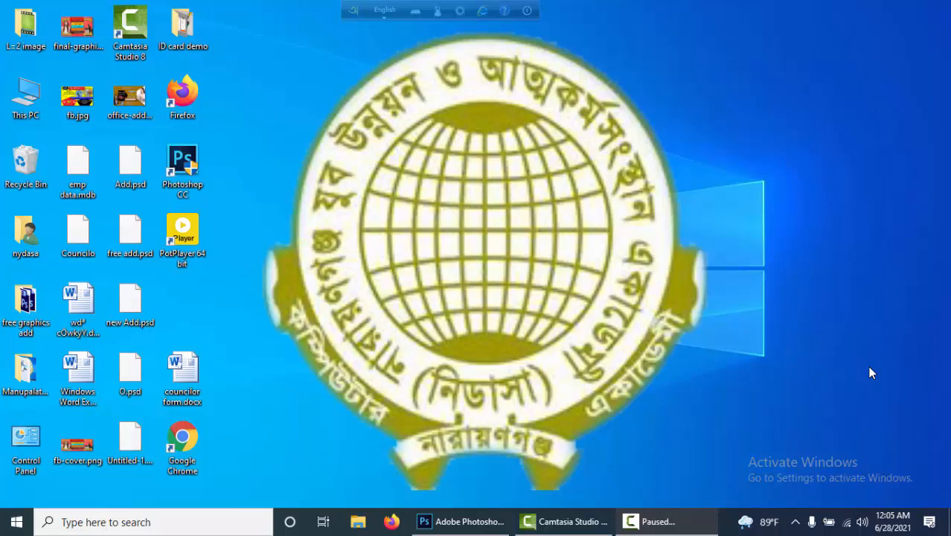
Switch to Photoshop and open College Student ID Card Template.jpg from the ID card demo folder.
left_click(454, 525)
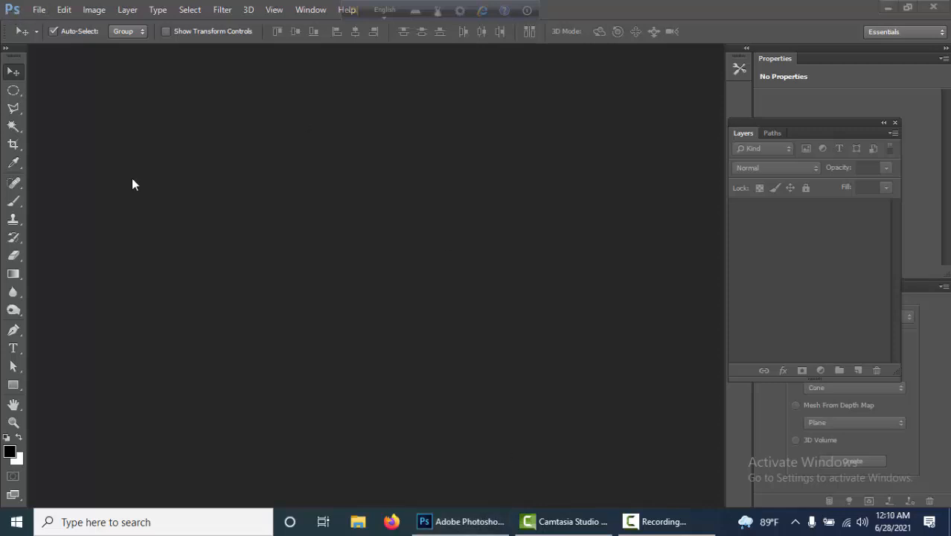
left_click(39, 10)
left_click(55, 39)
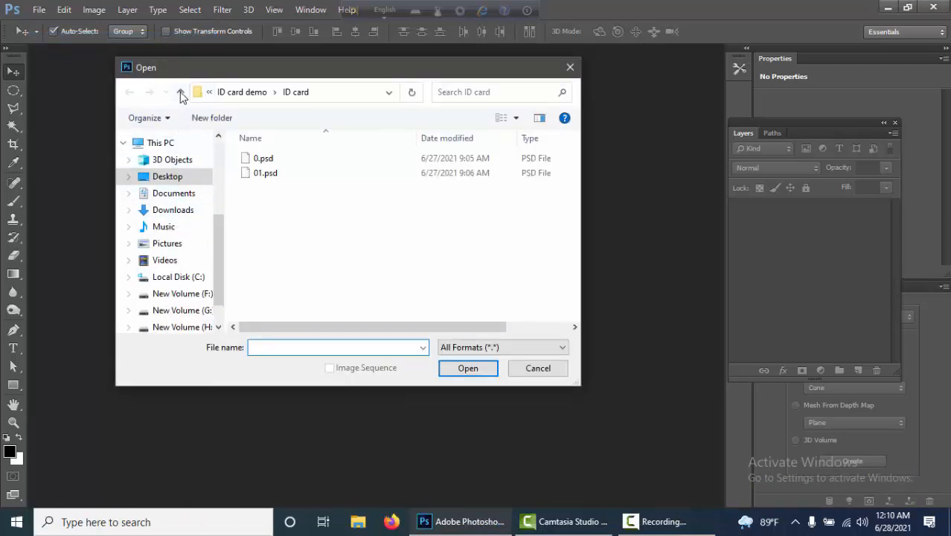
left_click(180, 91)
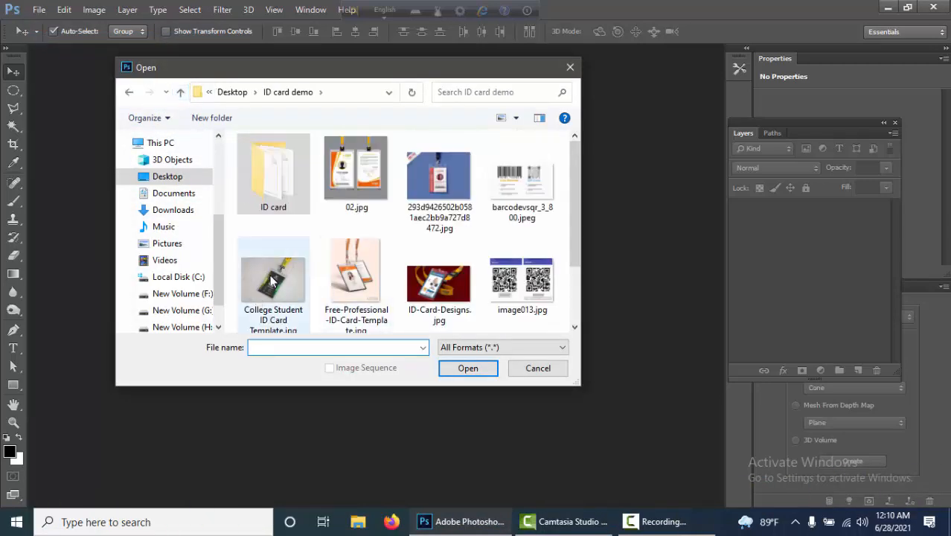
double_click(269, 275)
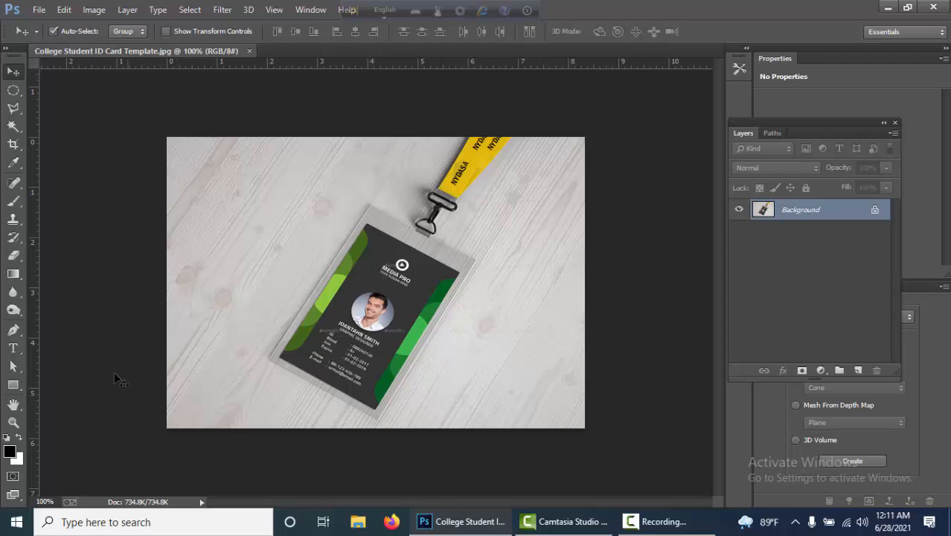
Create a black rectangle shape 2 in wide and 3 in high on the ID card photo.
left_click(14, 385)
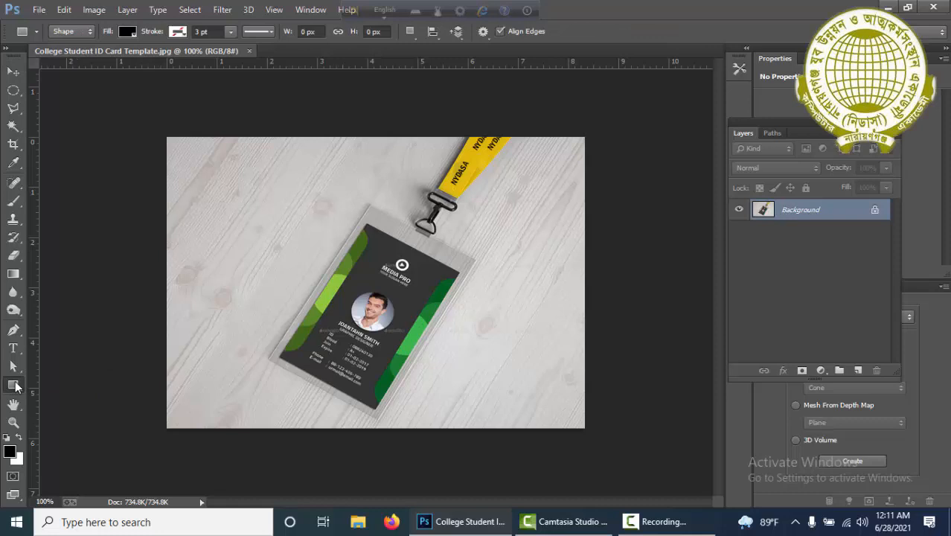
left_click(247, 210)
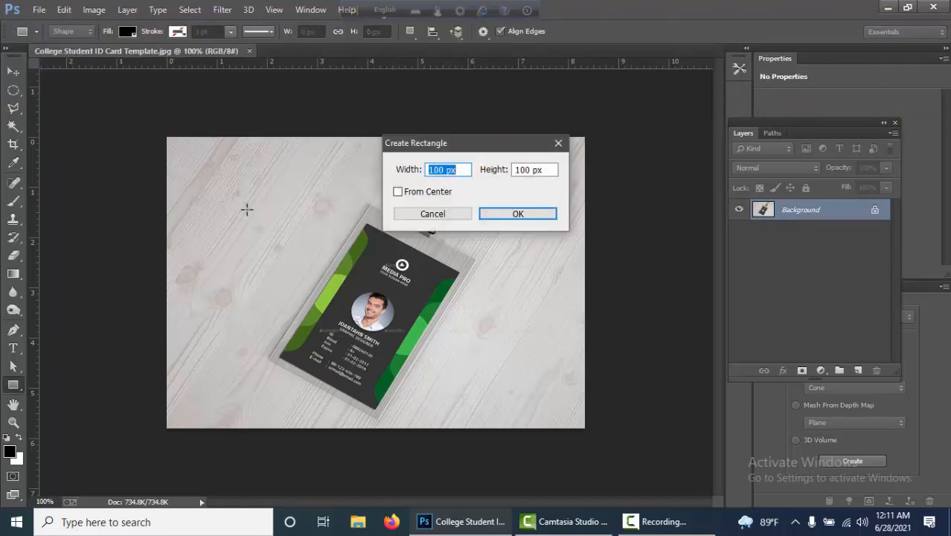
type("2in")
key("Tab")
type("3")
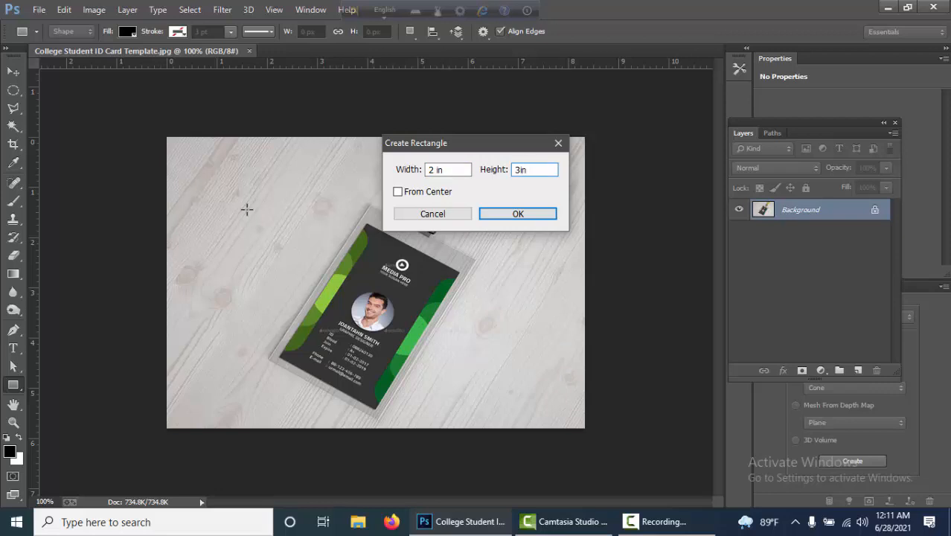
key("Return")
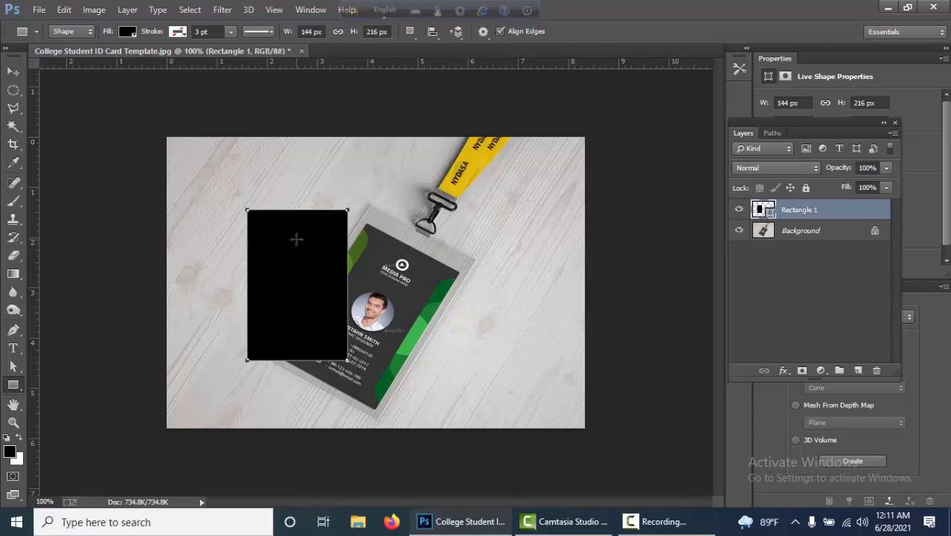
Distort the black rectangle so its four corners match the corners of the tilted ID card.
key("ctrl+t")
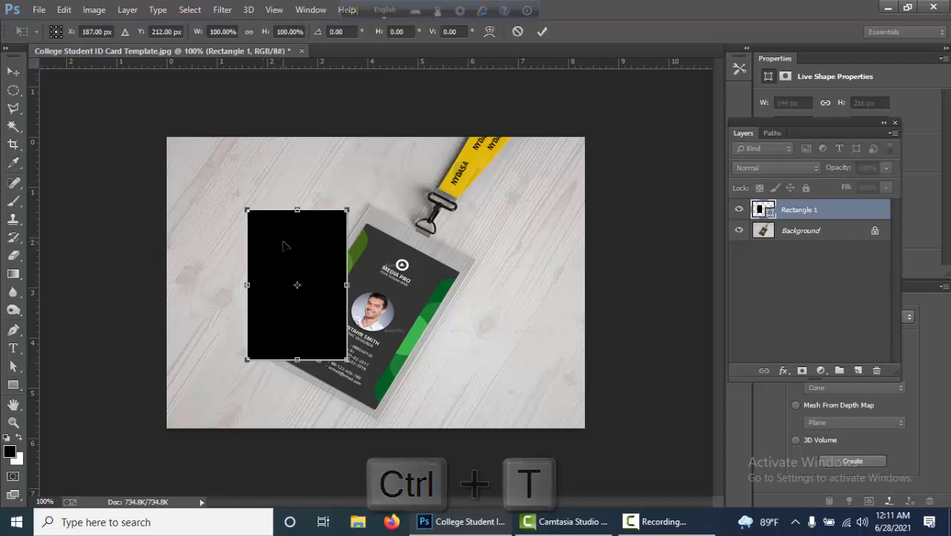
right_click(283, 245)
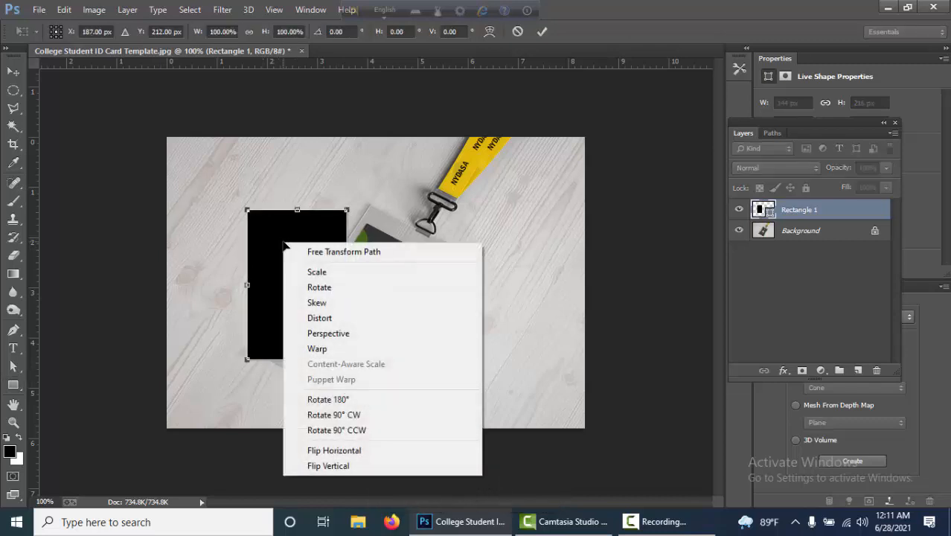
left_click(335, 317)
left_click_drag(298, 235, 372, 272)
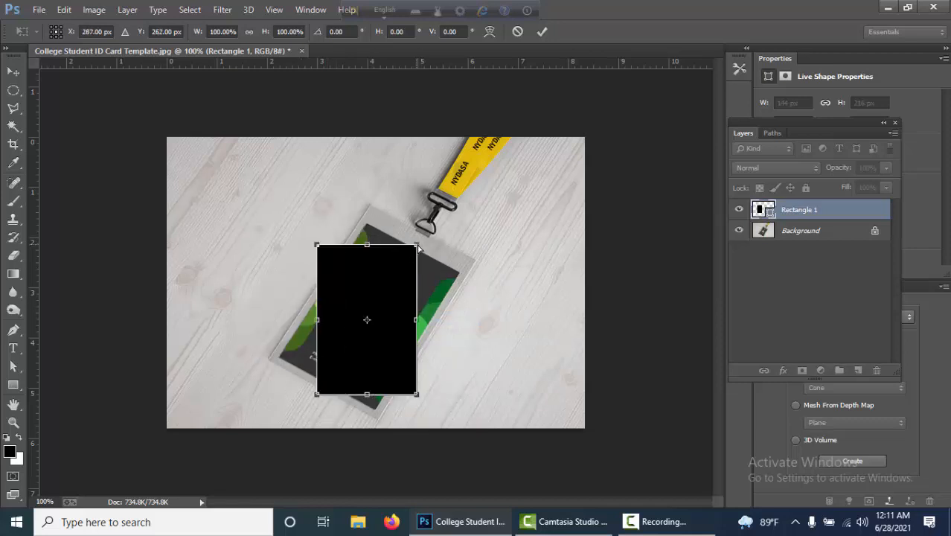
left_click_drag(418, 248, 457, 272)
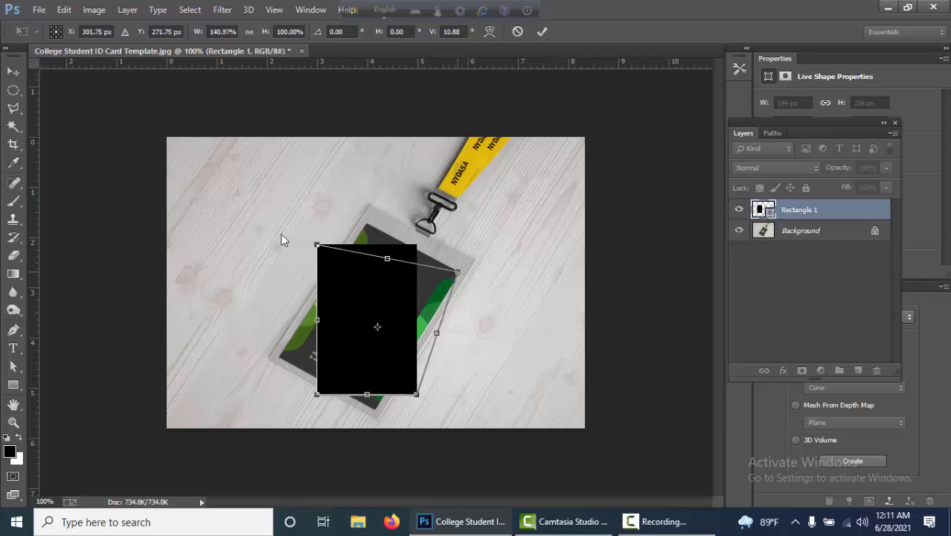
left_click_drag(317, 245, 366, 225)
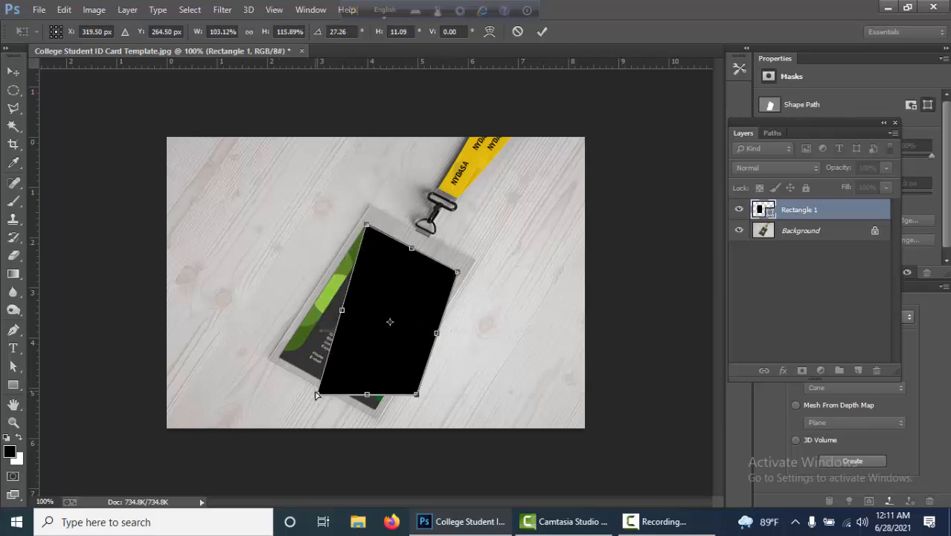
left_click_drag(317, 395, 279, 358)
left_click_drag(416, 396, 376, 414)
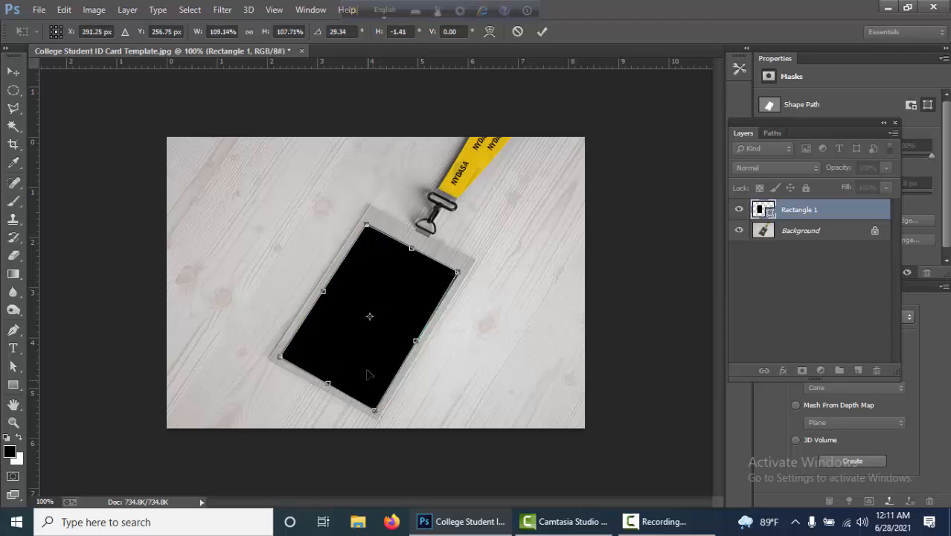
Fine-tune the distorted rectangle's corners so it fully covers the ID card and apply the transformation.
scroll(365, 283, "up", 2)
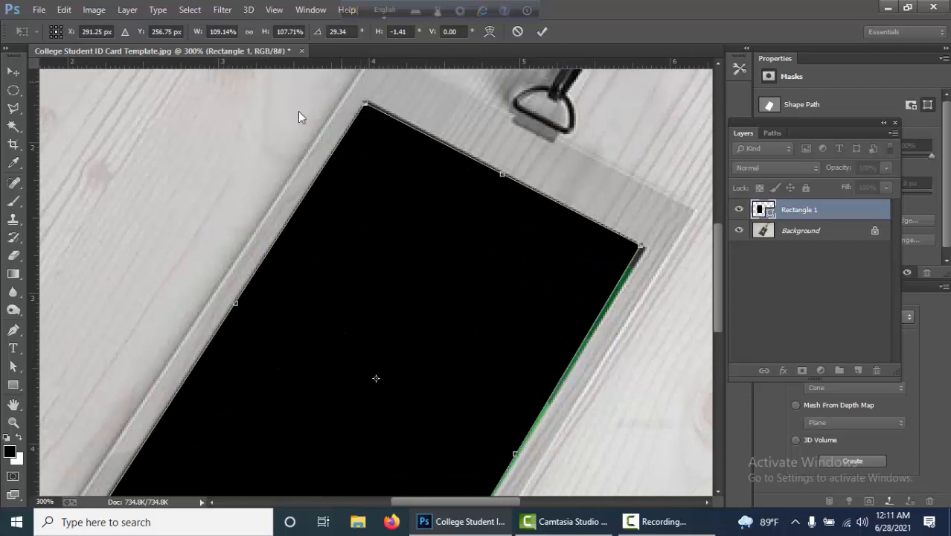
left_click_drag(367, 105, 368, 103)
left_click_drag(641, 251, 646, 252)
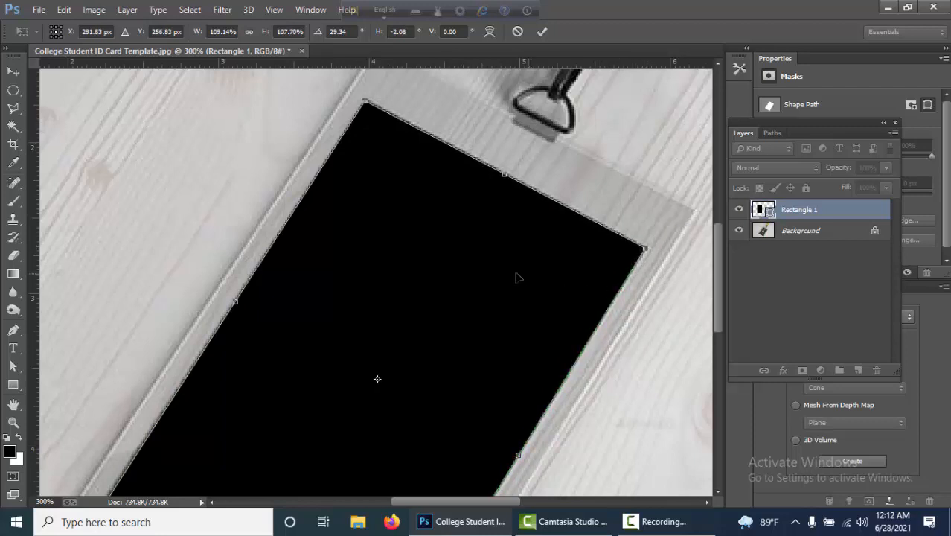
left_click_drag(460, 286, 486, 170)
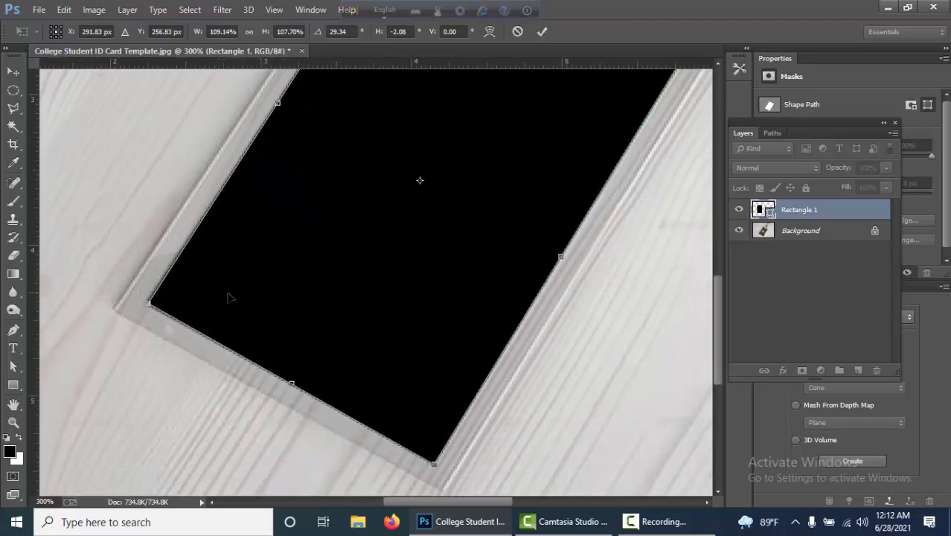
left_click_drag(147, 303, 144, 301)
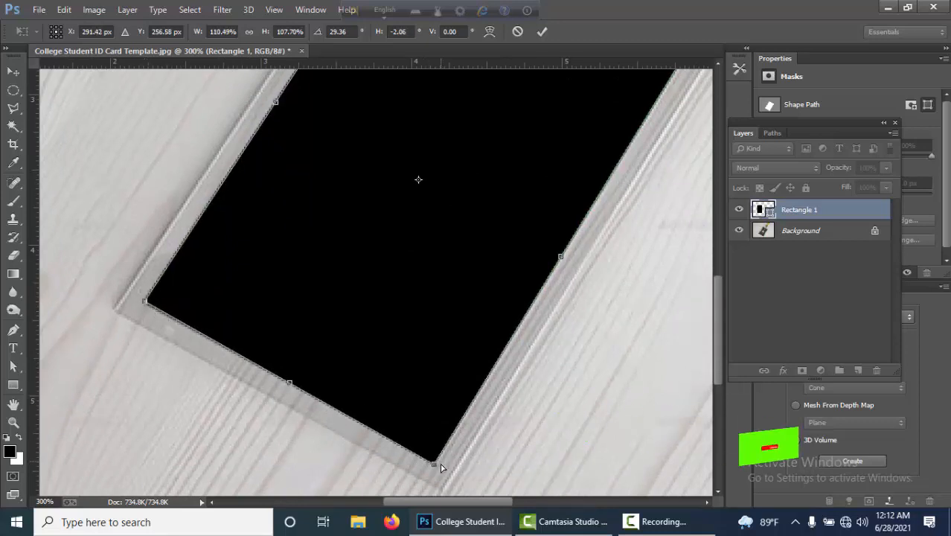
left_click_drag(412, 318, 379, 411)
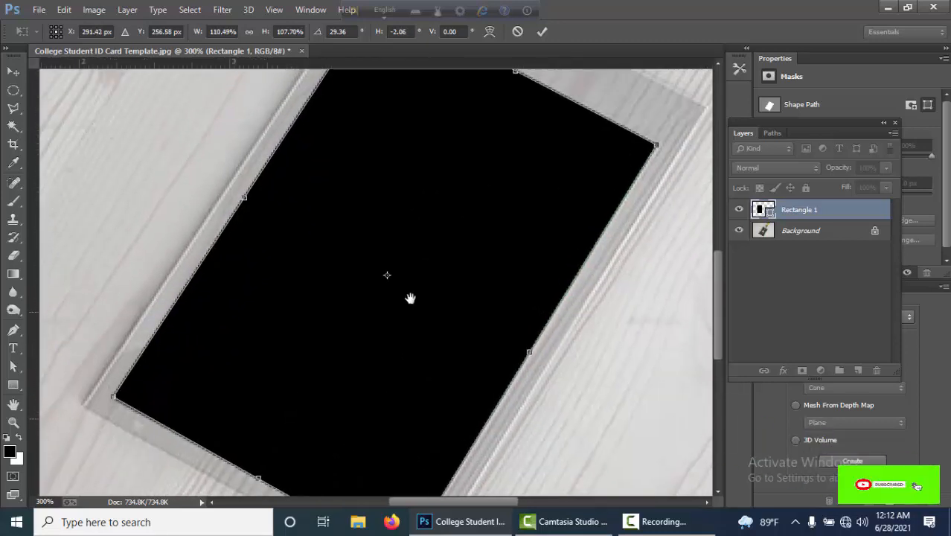
left_click_drag(409, 299, 369, 366)
left_click_drag(391, 259, 369, 313)
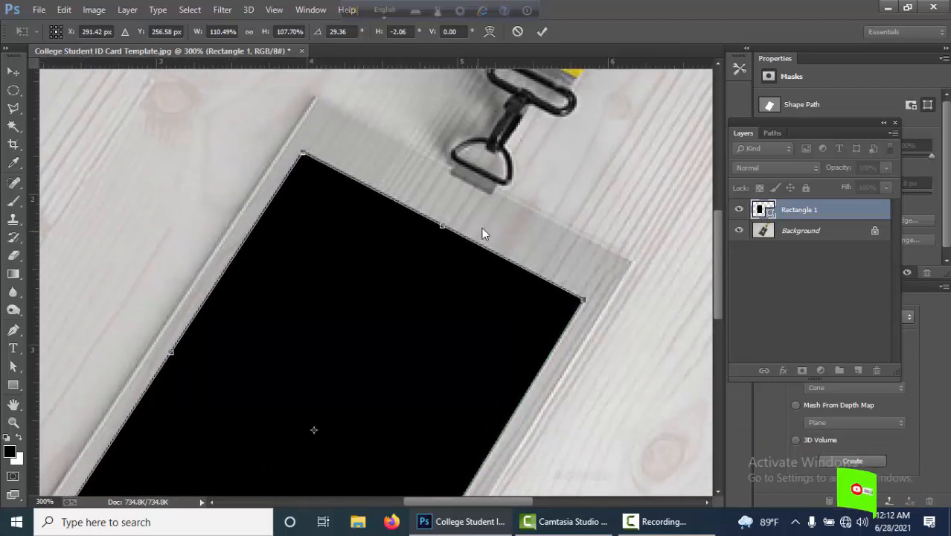
key("u")
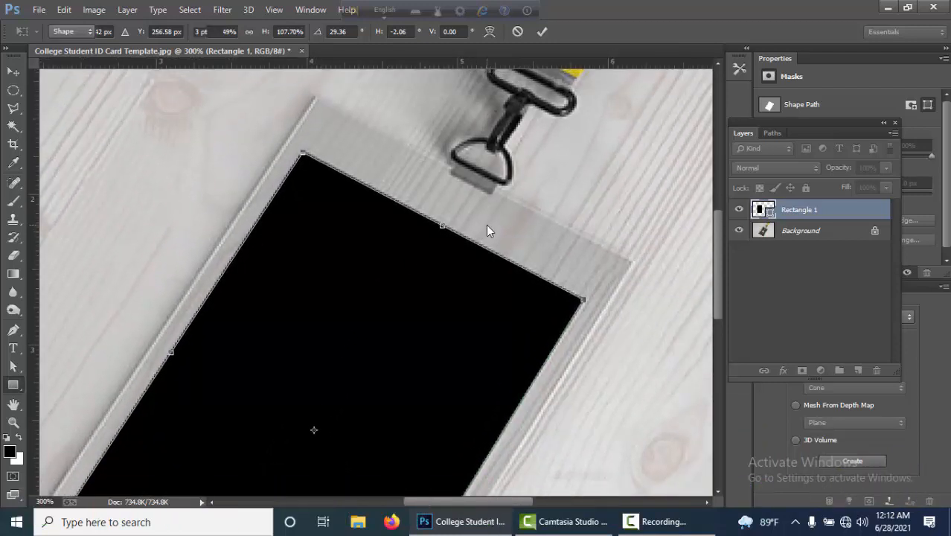
left_click(436, 196)
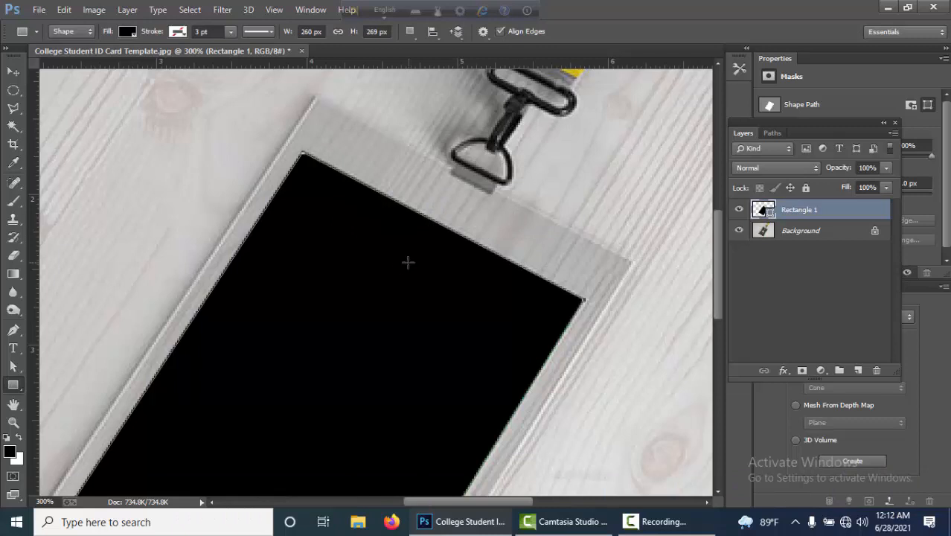
left_click_drag(386, 291, 416, 199)
left_click_drag(401, 269, 403, 277)
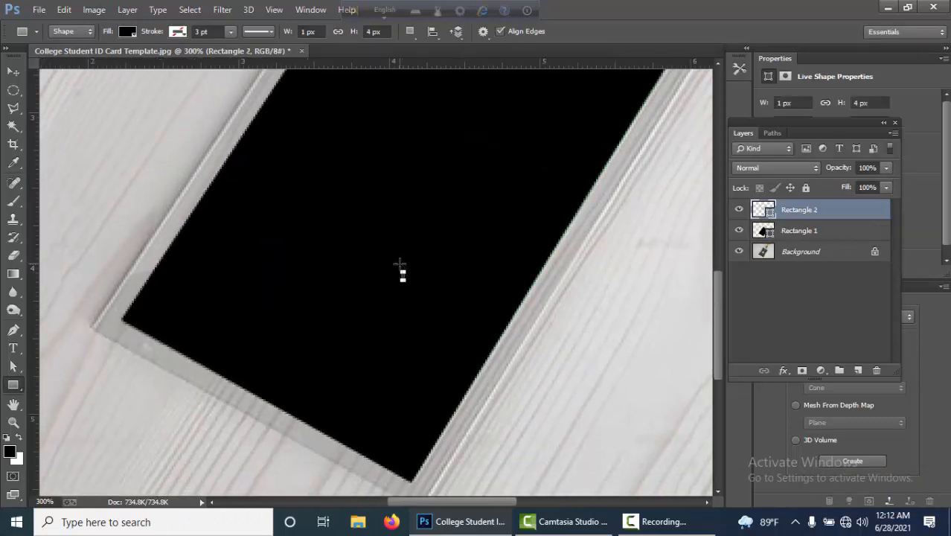
left_click(352, 278, "alt")
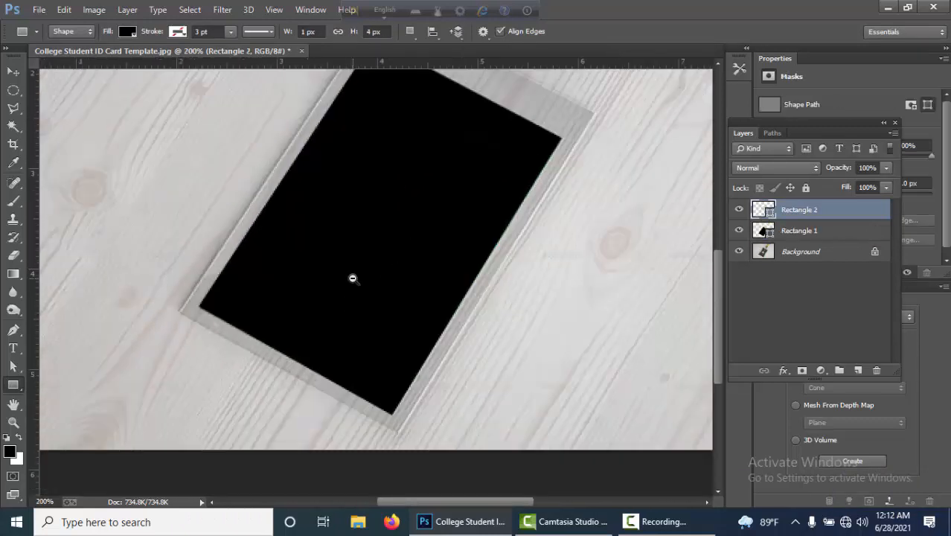
left_click(353, 278, "alt")
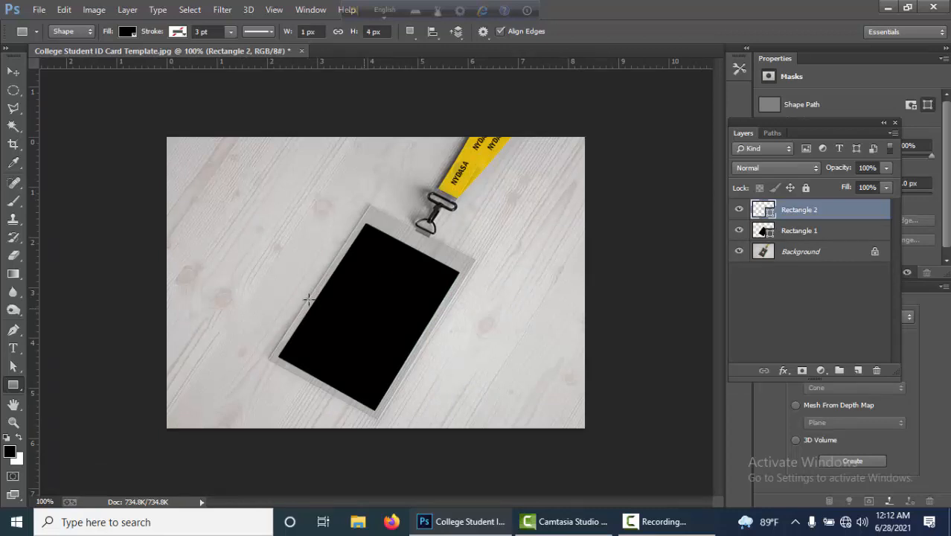
key("Delete")
Convert the card-covering rectangle layer to a smart object.
right_click(787, 210)
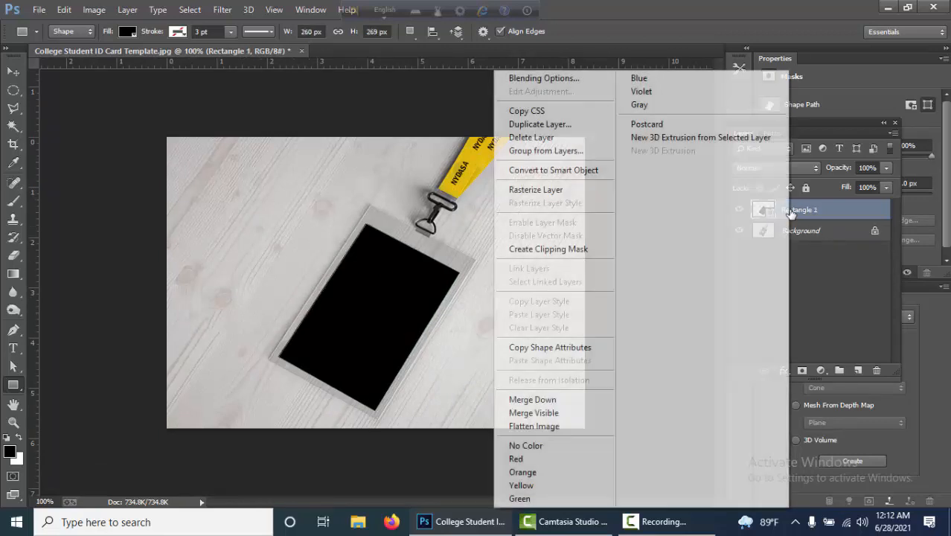
left_click(562, 171)
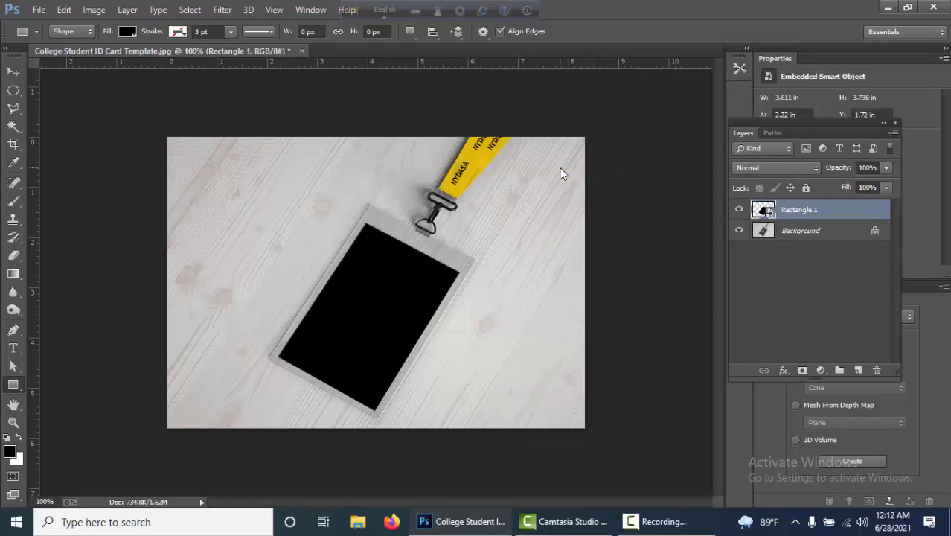
Save the document as a Photoshop file named Id card Mockup in the ID card demo folder.
left_click(38, 10)
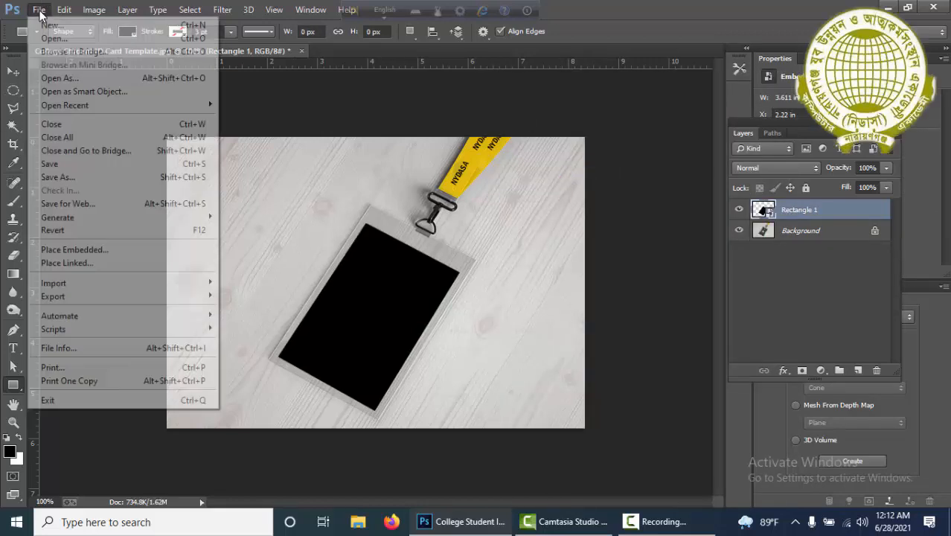
left_click(60, 164)
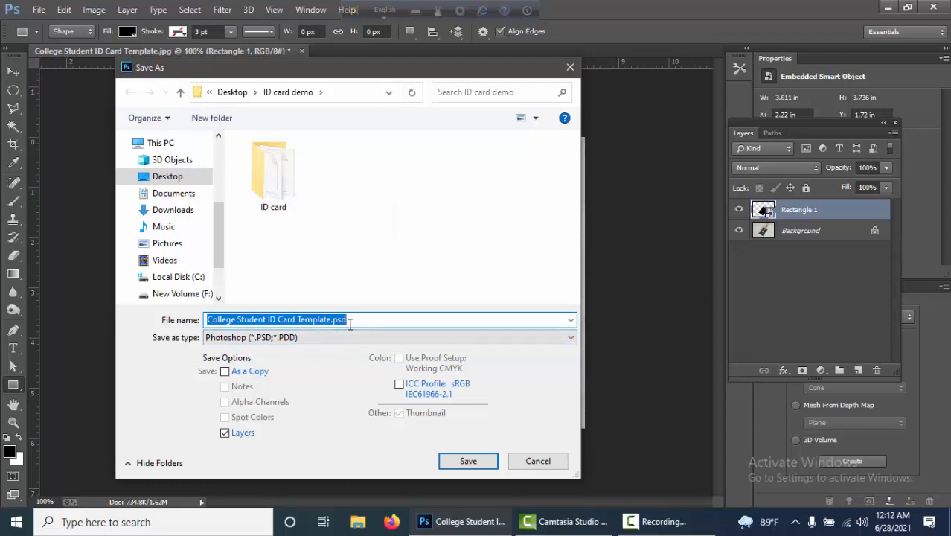
type("Id card Mockup")
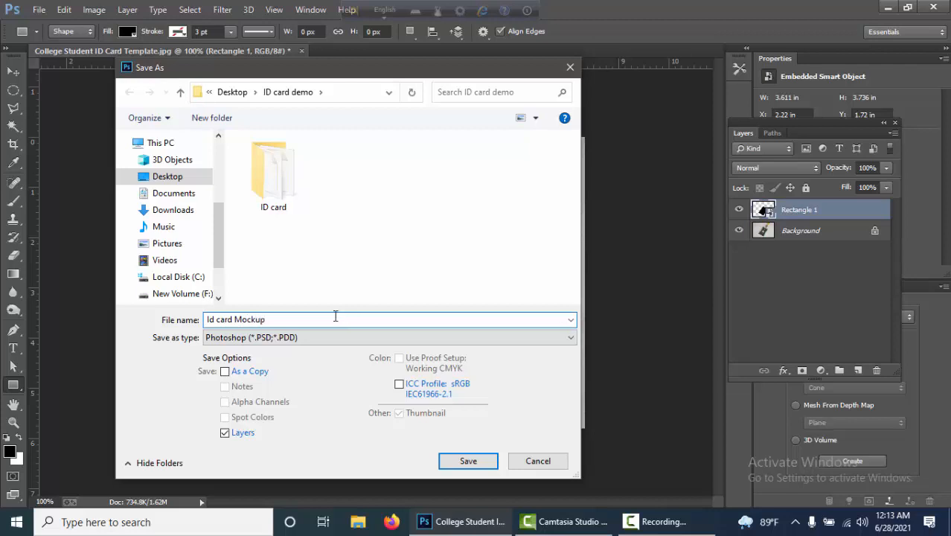
left_click(468, 461)
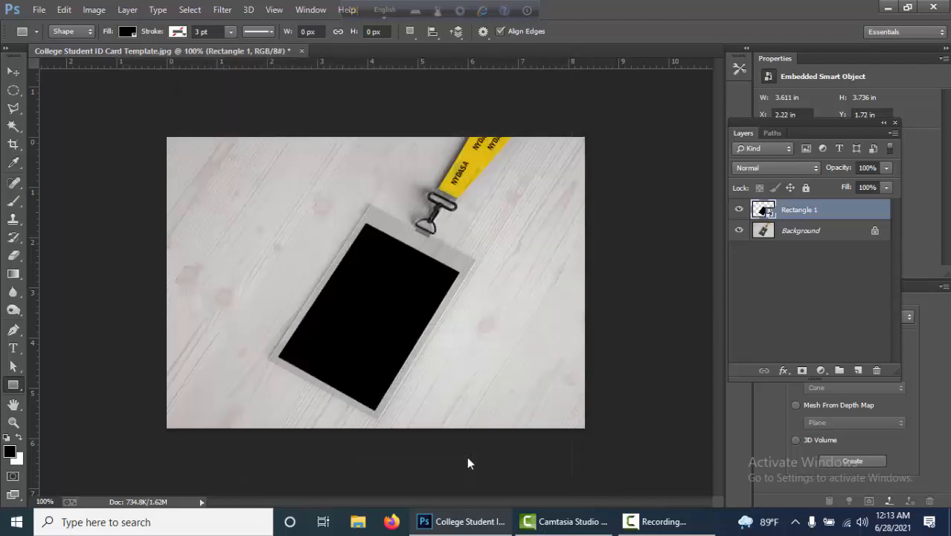
left_click(626, 157)
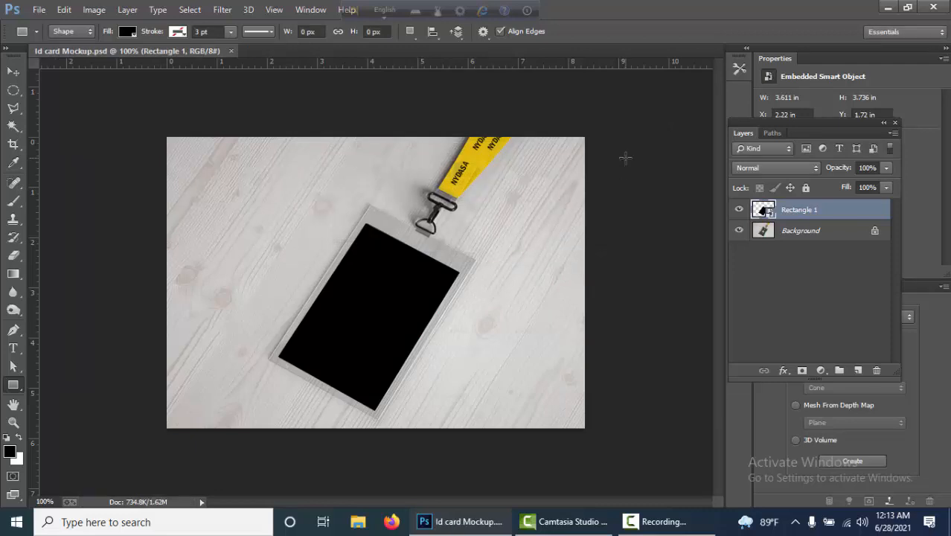
Open the ID card design 0.psd from the ID card folder inside ID card demo.
left_click(39, 10)
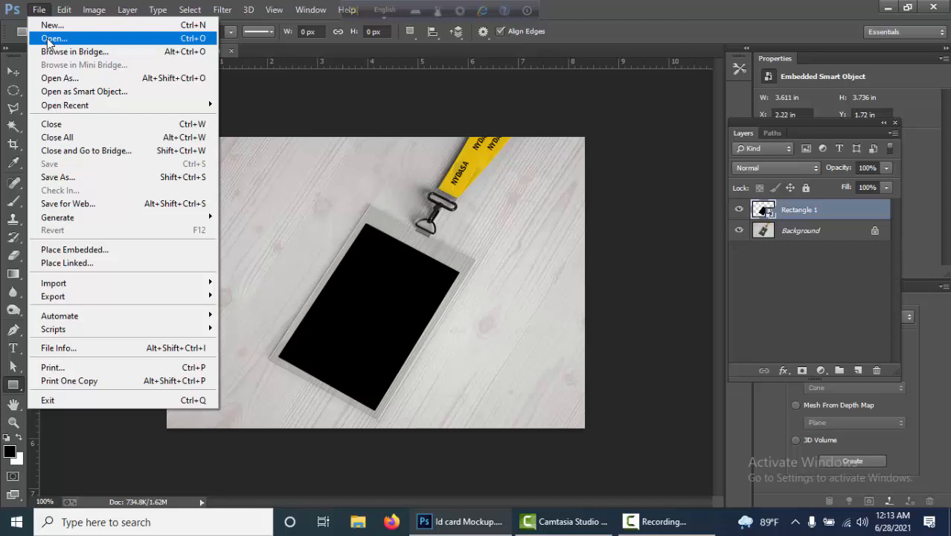
left_click(47, 38)
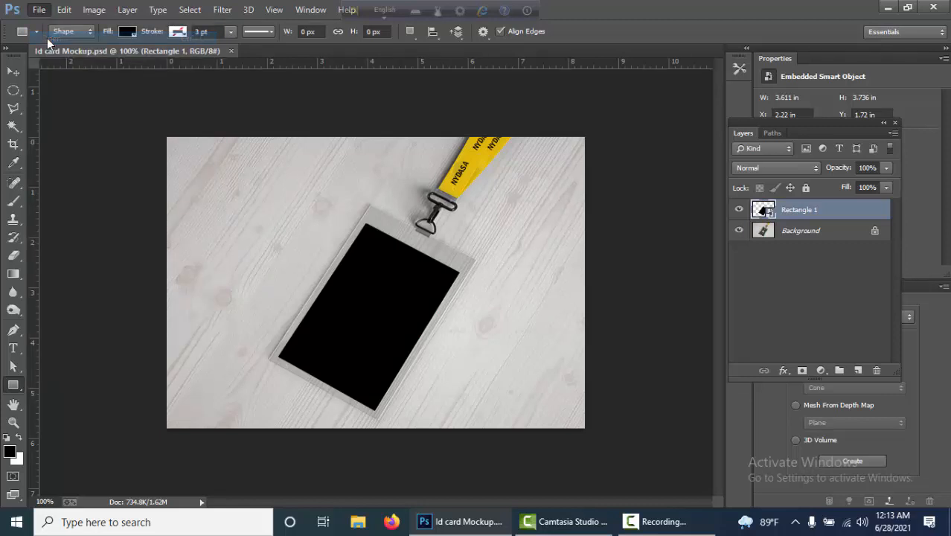
double_click(265, 186)
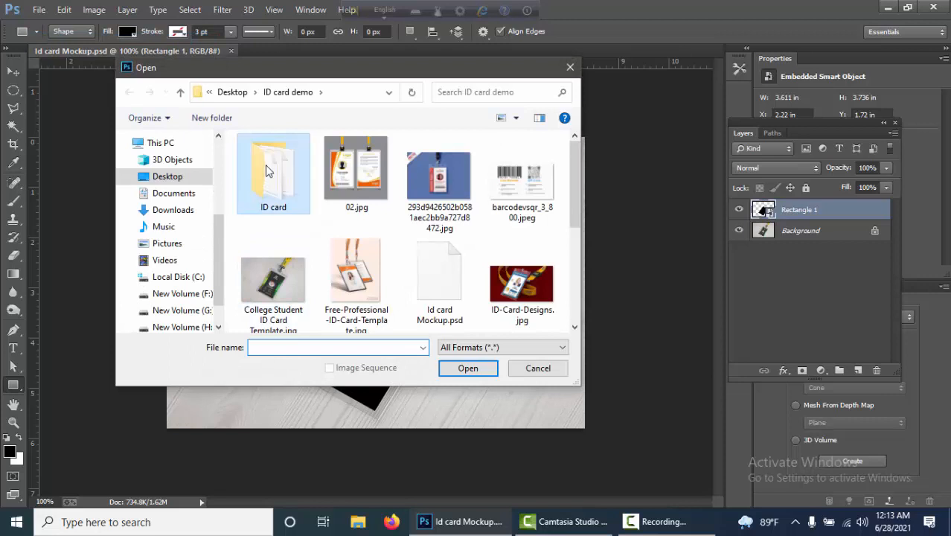
double_click(264, 158)
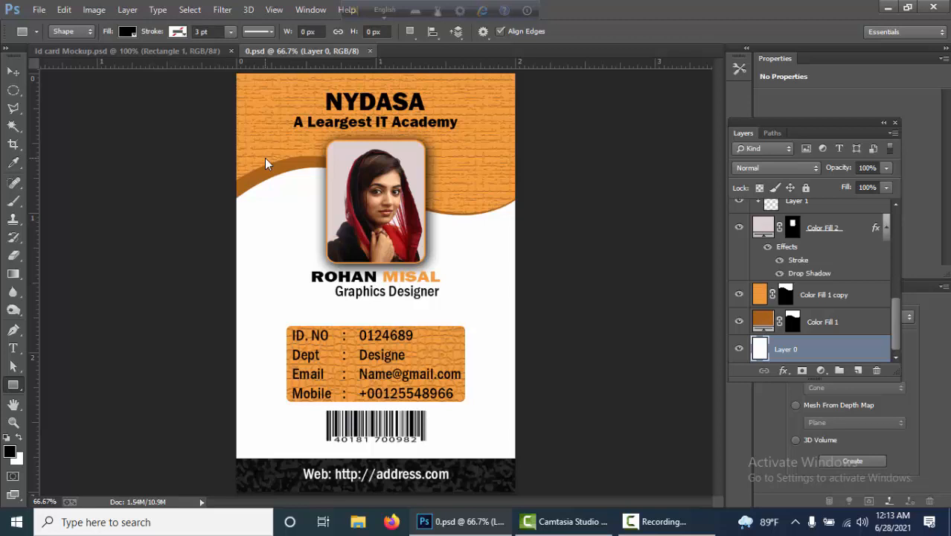
Select the entire canvas of the ID card design and copy all its visible layers merged.
key("ctrl+a")
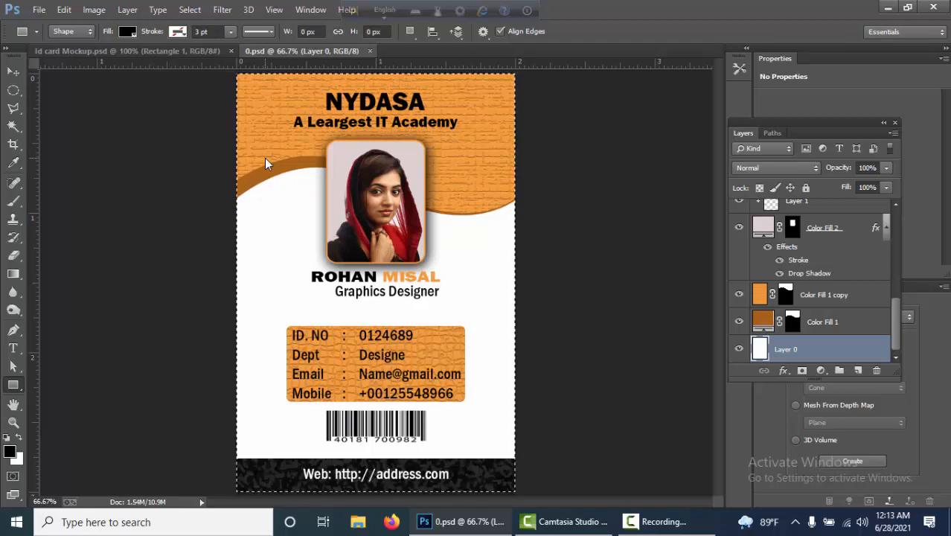
left_click(92, 11)
mouse_move(64, 10)
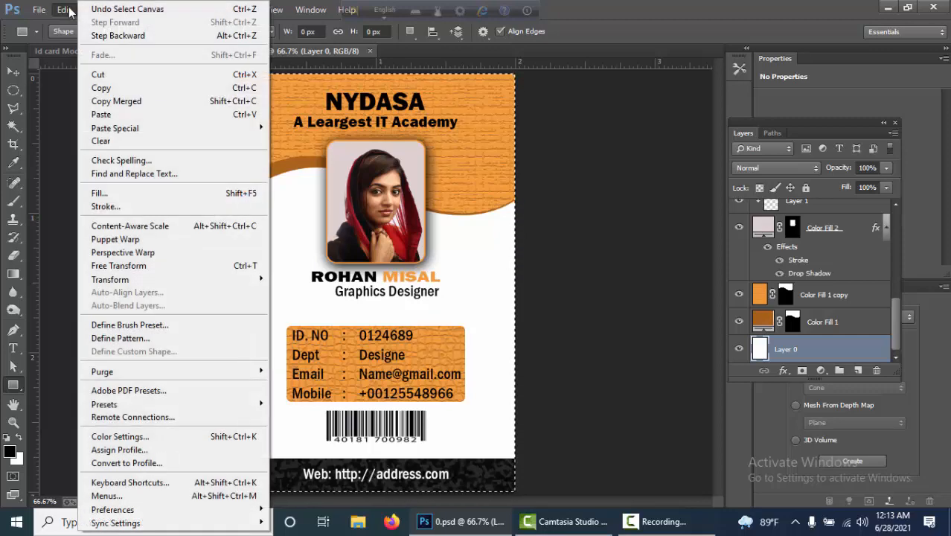
left_click(118, 102)
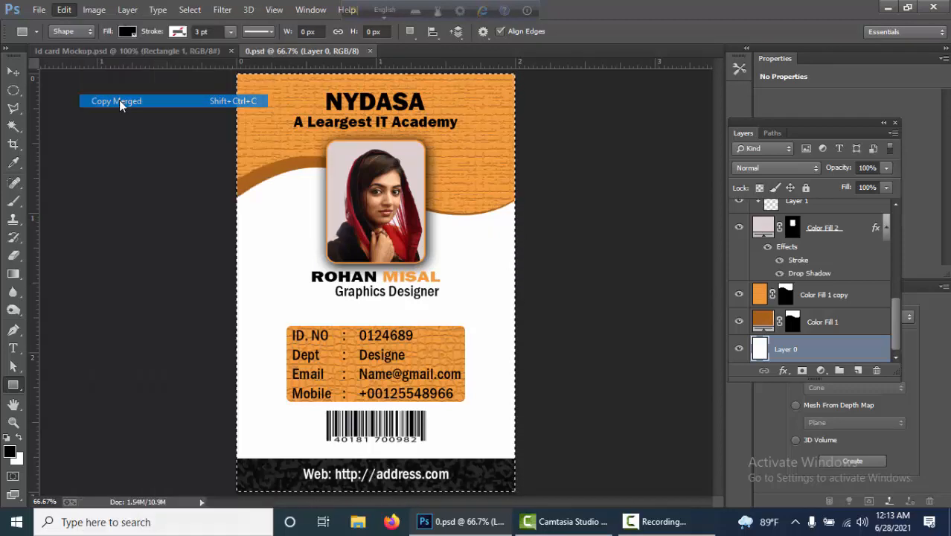
Open the contents of the Rectangle 1 smart object in Id card Mockup.psd and paste the merged card design there.
left_click(110, 49)
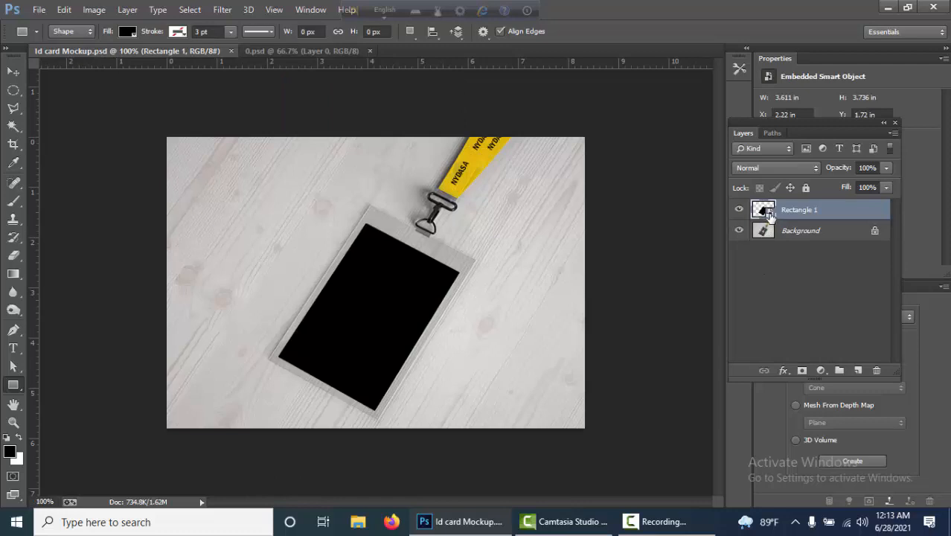
double_click(764, 211)
left_click(515, 225)
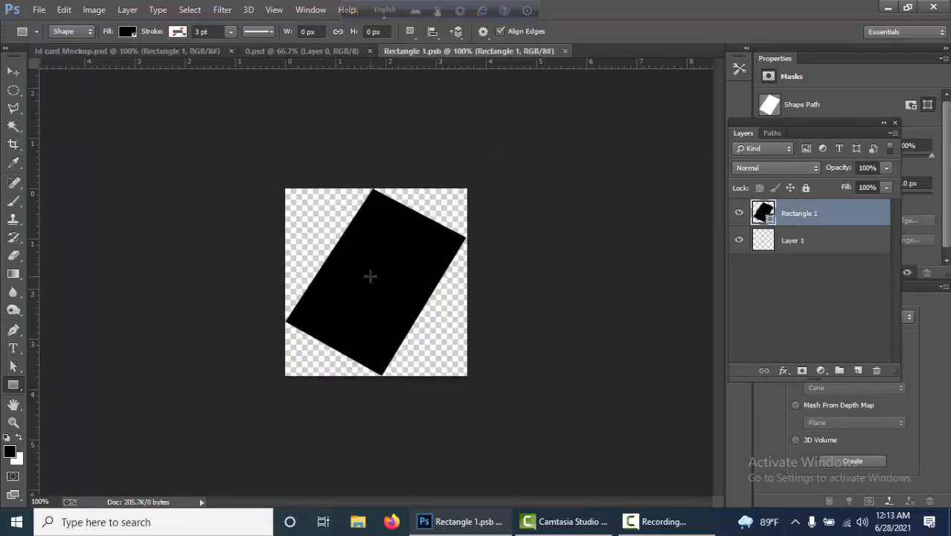
key("ctrl+v")
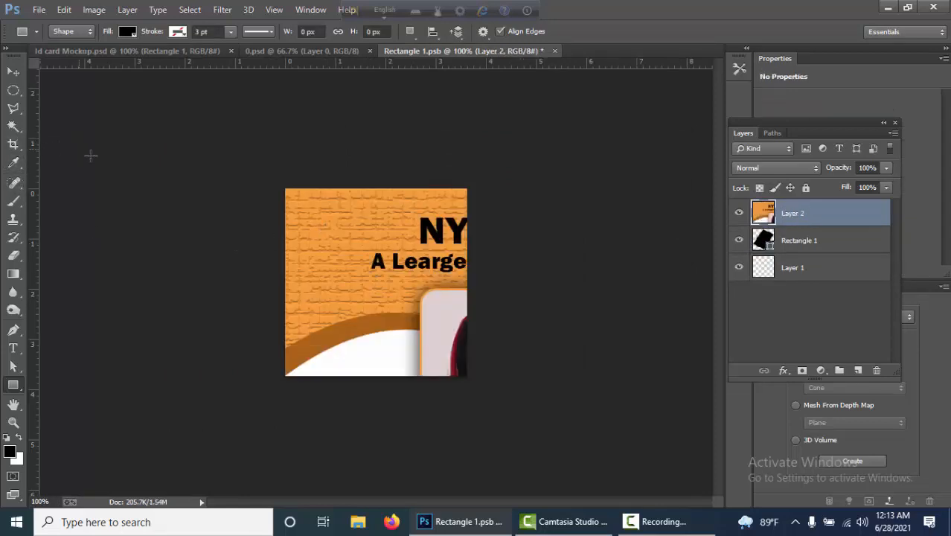
Scale the pasted card design proportionally to about 29% and position it over the black rectangle.
key("ctrl+t")
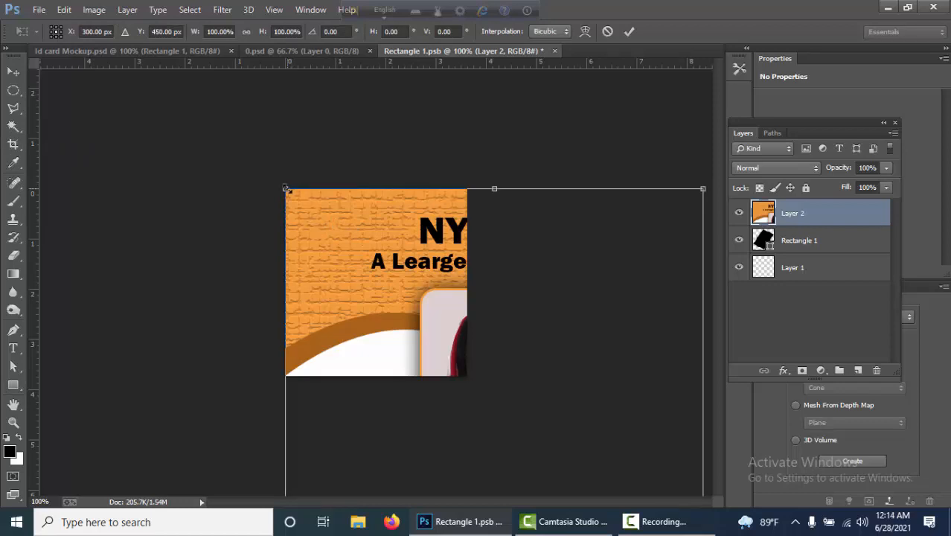
left_click_drag(288, 189, 435, 413)
left_click_drag(484, 468, 363, 250)
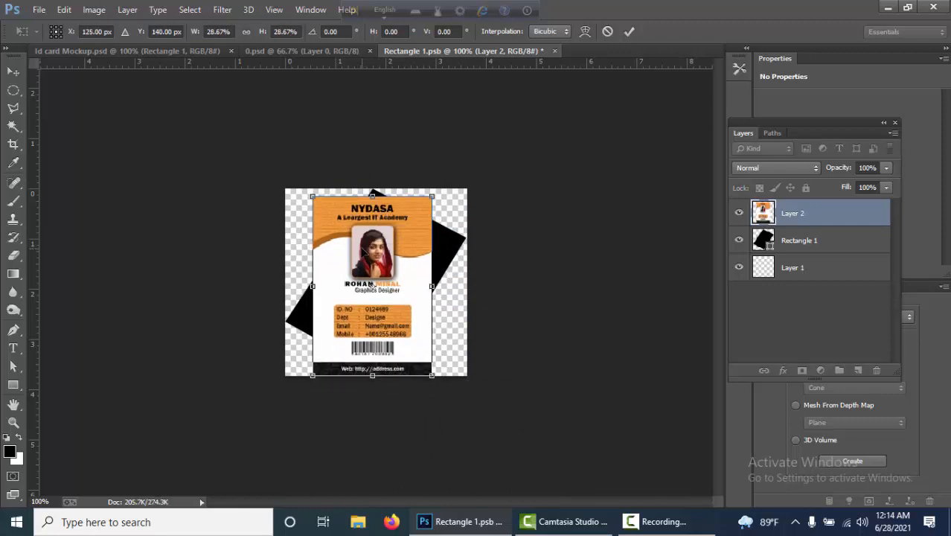
Distort the card design so its four corners match the corners of the tilted black rectangle.
key("ctrl+plus")
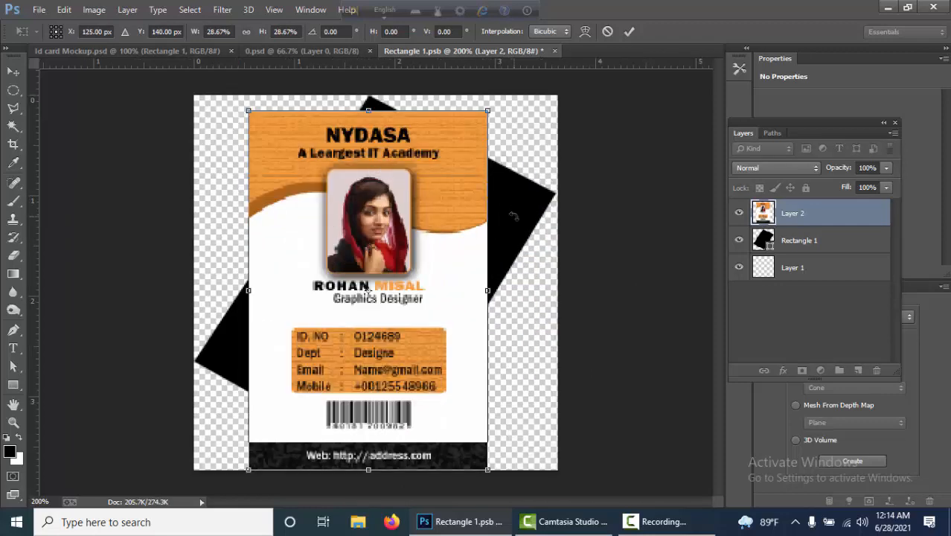
right_click(361, 191)
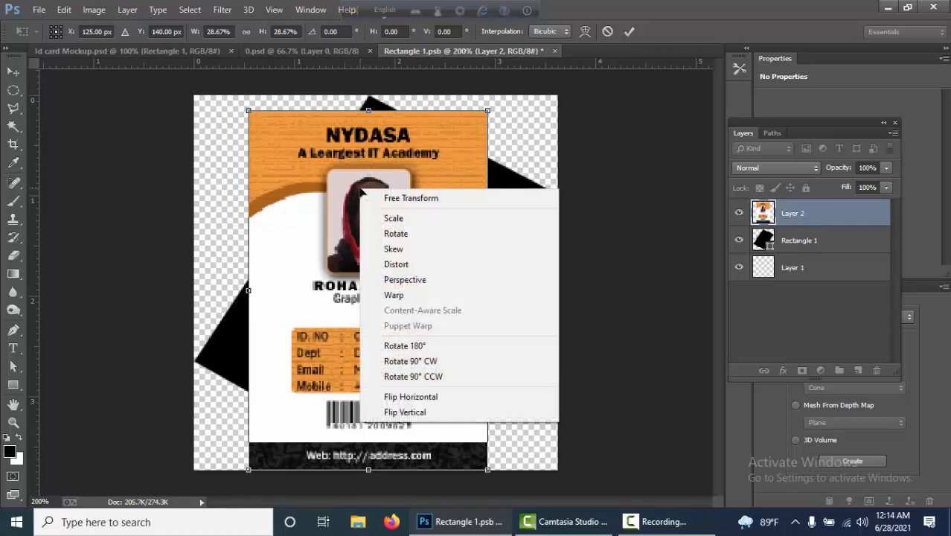
left_click(398, 266)
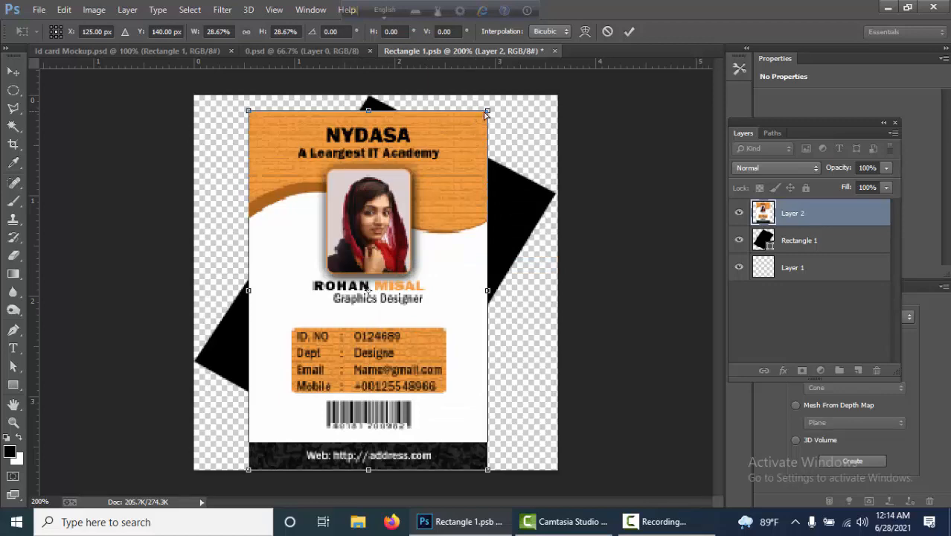
left_click_drag(487, 112, 551, 194)
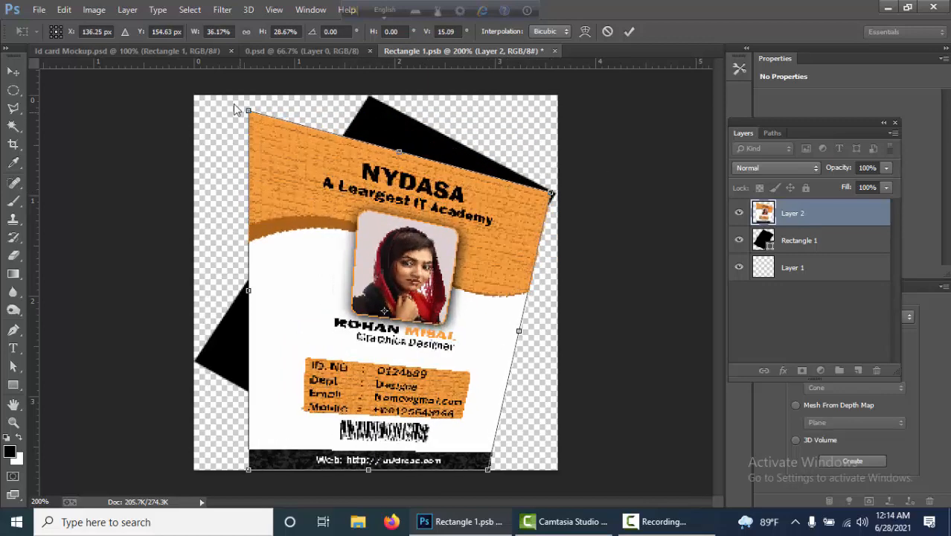
left_click_drag(250, 110, 366, 97)
left_click_drag(250, 471, 193, 362)
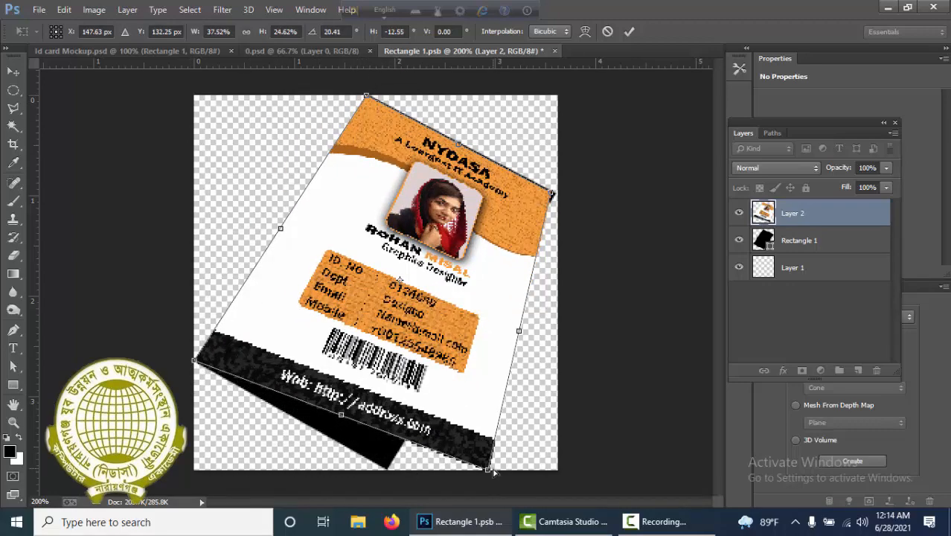
left_click_drag(487, 472, 388, 476)
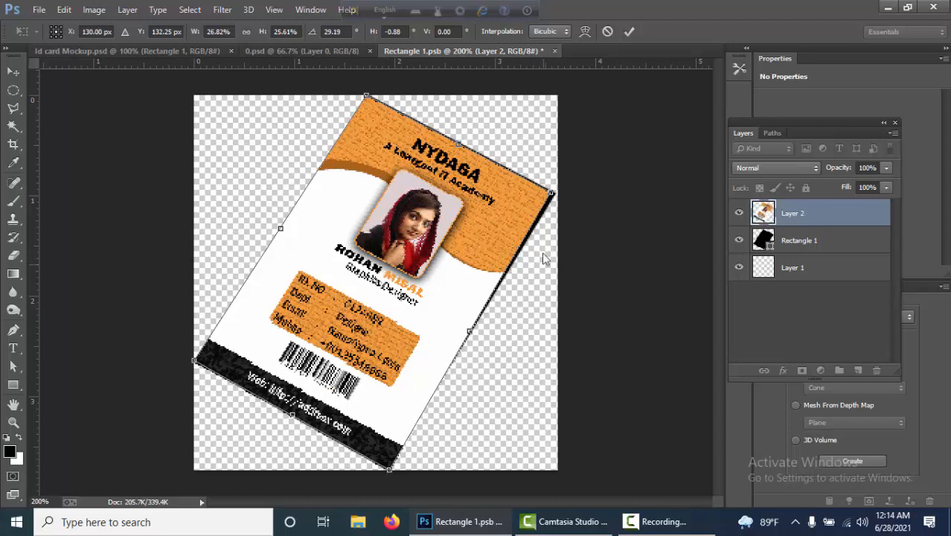
Fine-tune the design's corners so it fully covers the black rectangle and apply the transformation.
left_click_drag(552, 193, 556, 195)
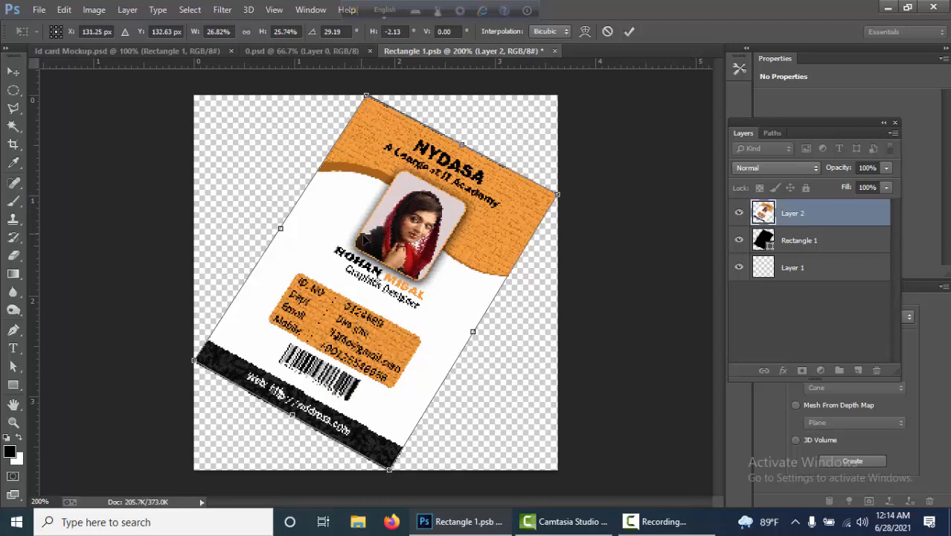
left_click(397, 137, "ctrl")
scroll(397, 137, "up", 3)
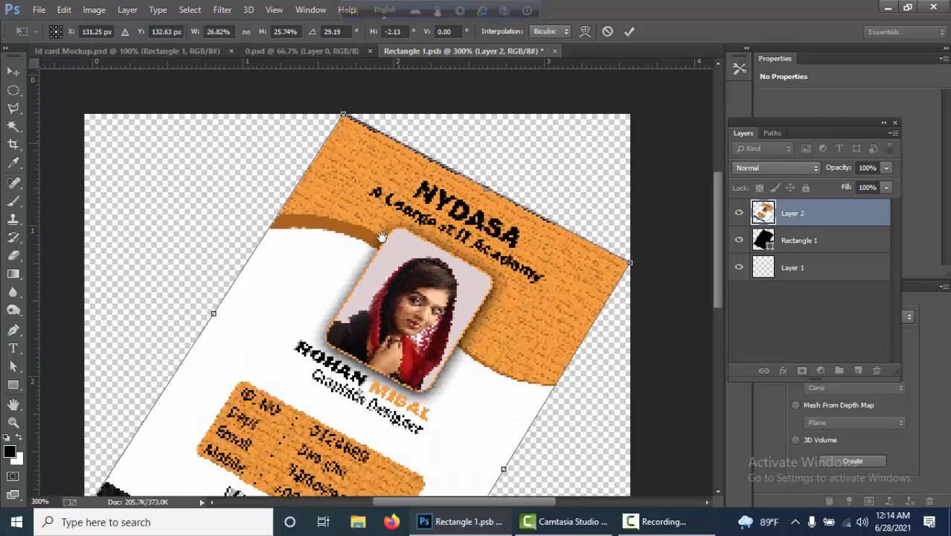
left_click_drag(332, 199, 337, 197)
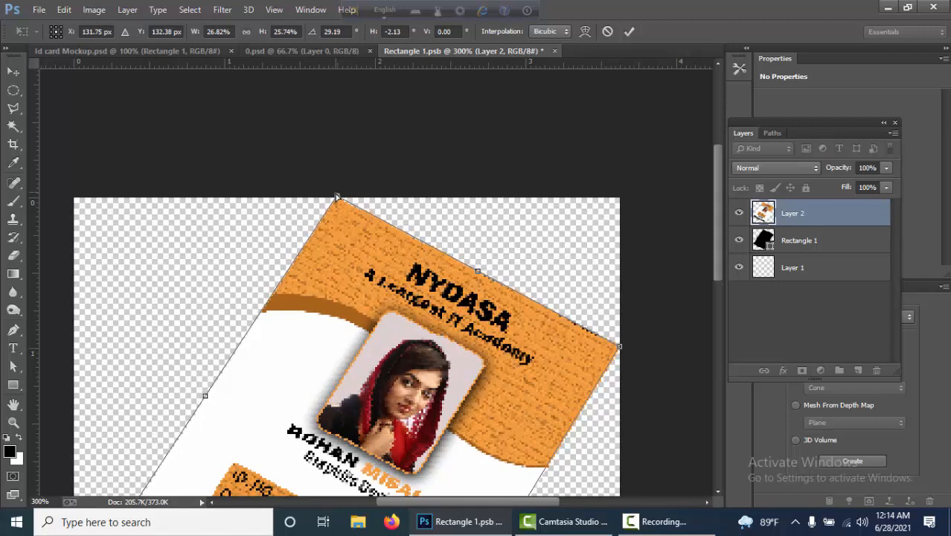
scroll(343, 202, "down", 8)
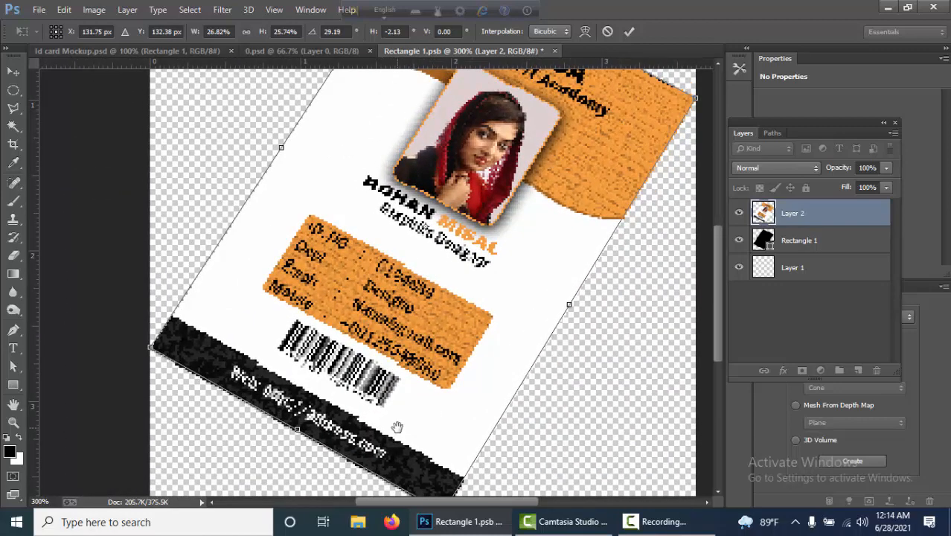
scroll(397, 427, "down", 3)
left_click_drag(441, 456, 445, 457)
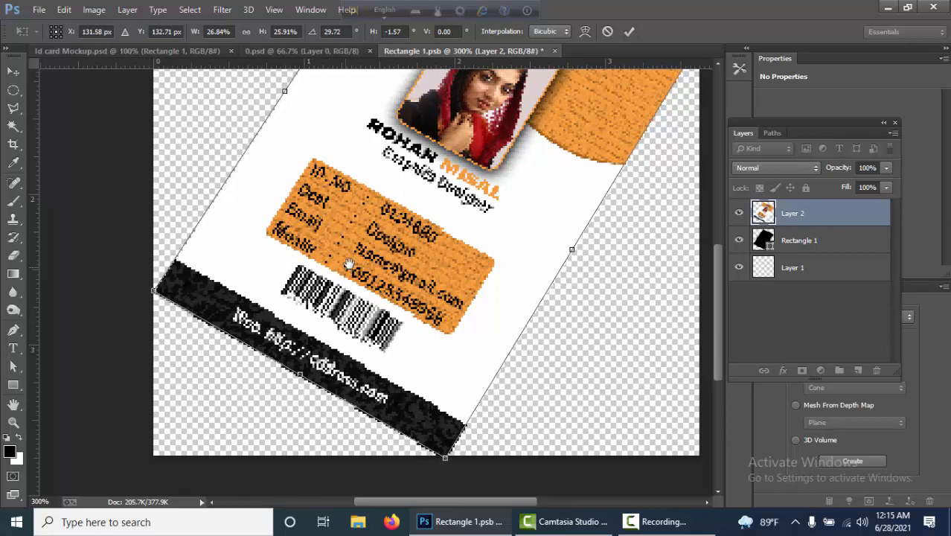
left_click_drag(348, 262, 301, 348)
left_click_drag(308, 303, 296, 335)
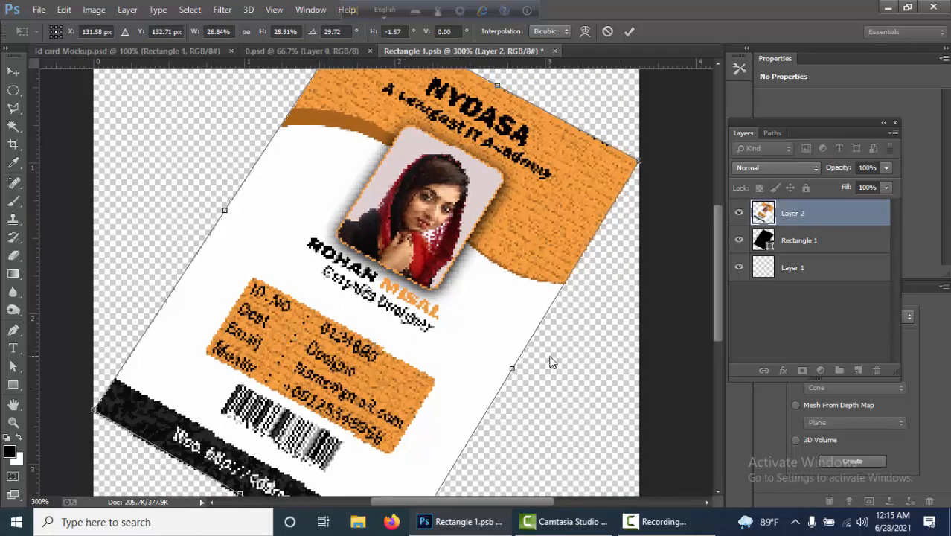
key("u")
key("Return")
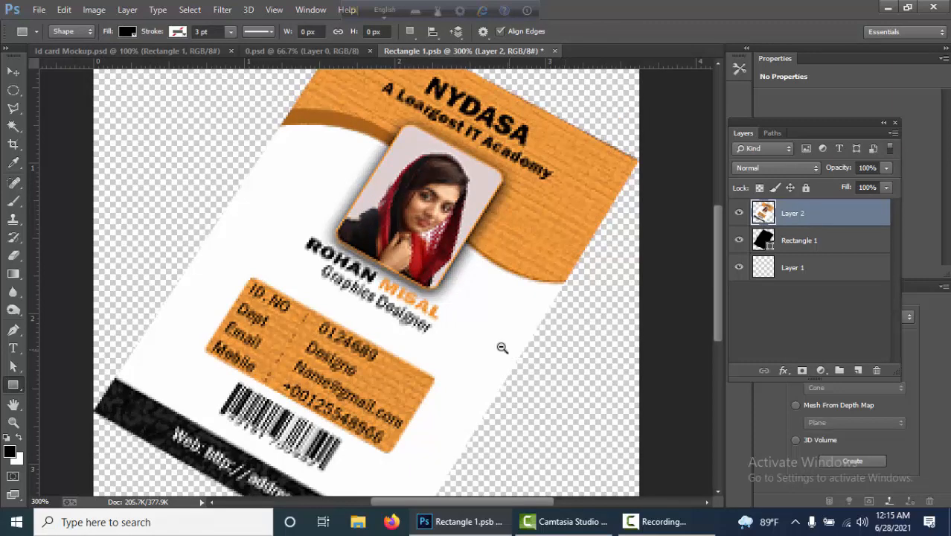
Save the smart object's contents and check the placed design in Id card Mockup.psd against the flat design in 0.psd.
left_click(479, 331, "alt")
left_click(477, 332, "alt")
key("ctrl+s")
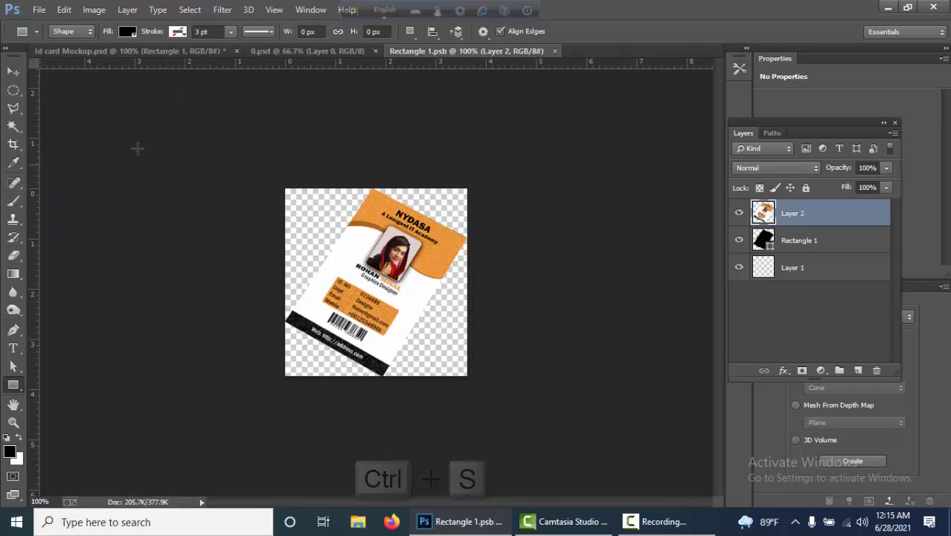
left_click(132, 51)
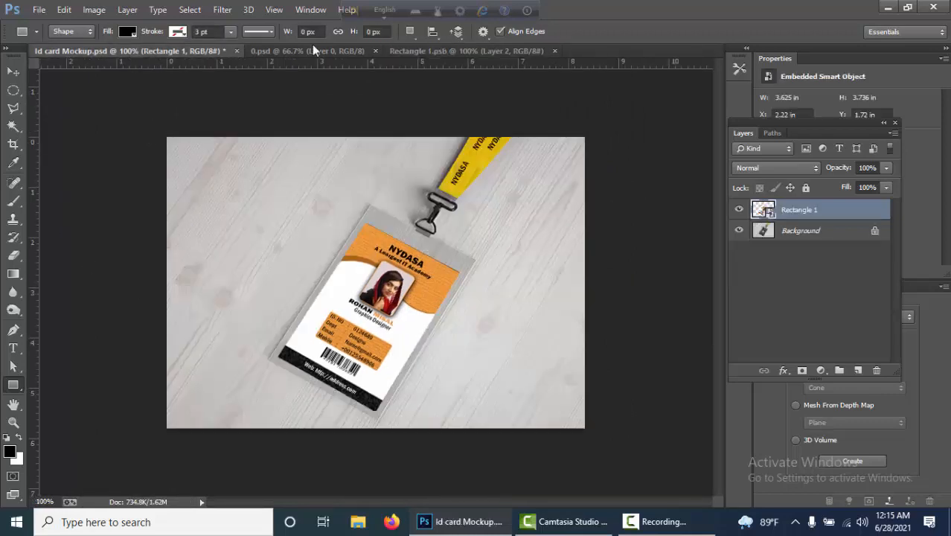
left_click(375, 304, "ctrl")
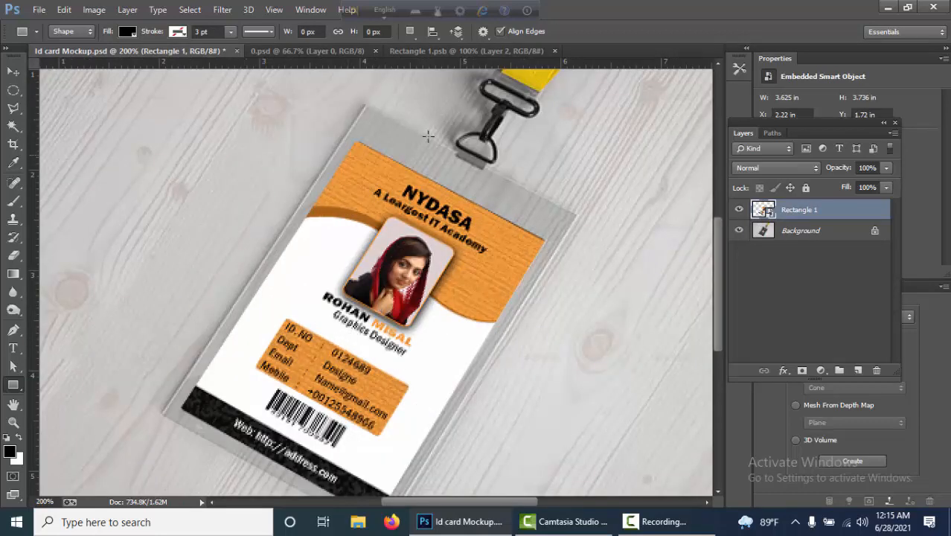
left_click(314, 52)
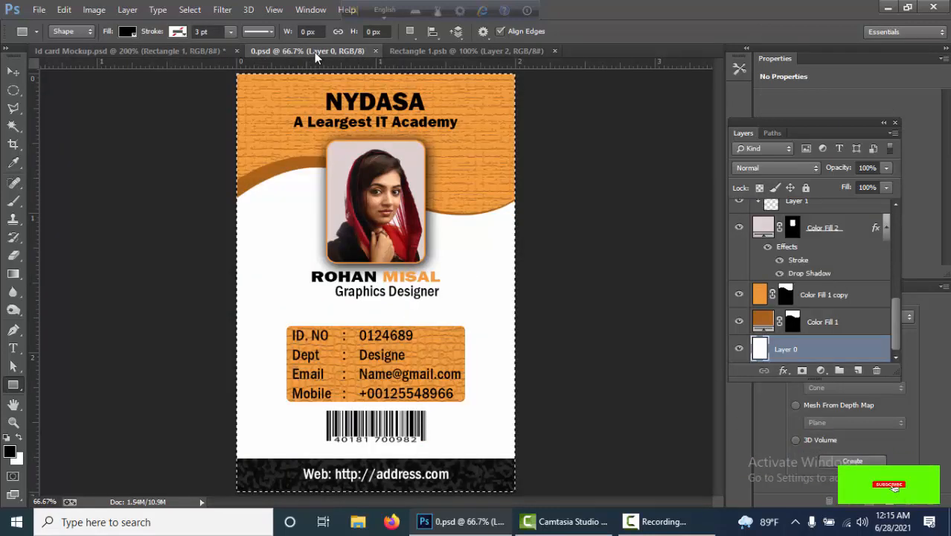
left_click(150, 55)
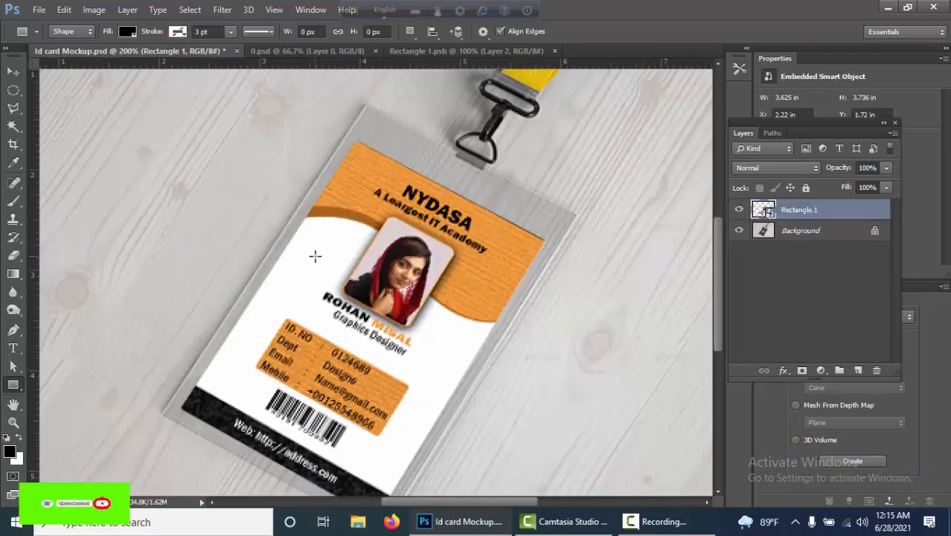
left_click_drag(315, 255, 271, 289)
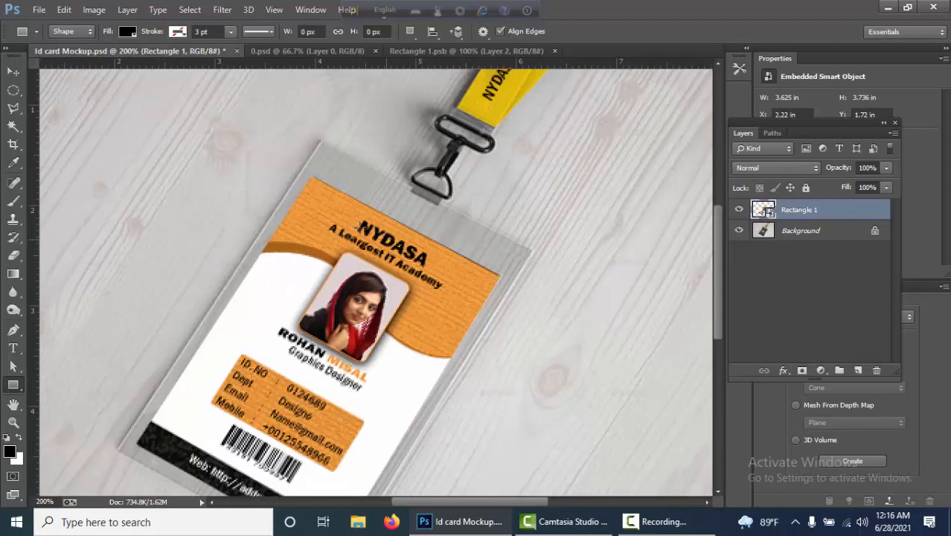